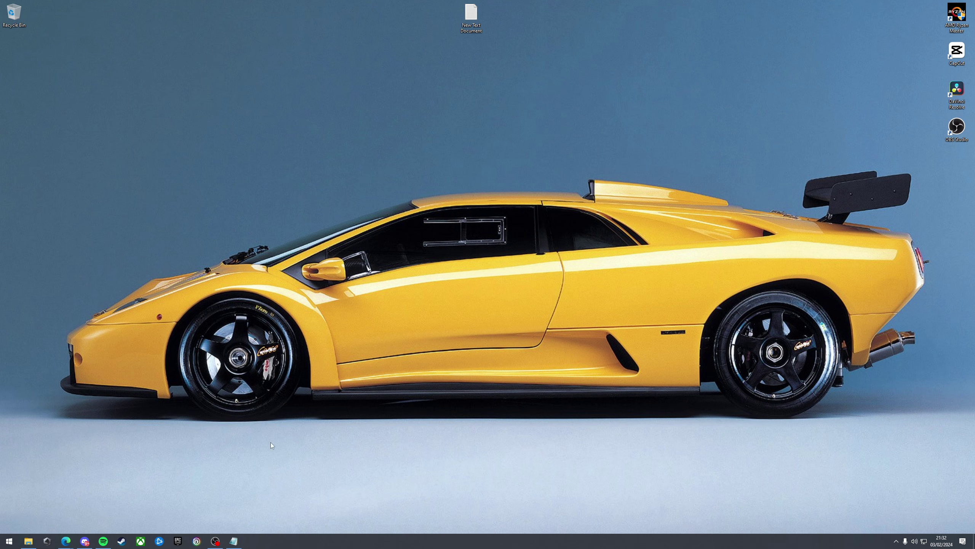
- Switch to the Edge window with the Homecoming Getting Started page and download the Homecoming Launcher for Windows
mouse_move(66, 540)
click(120, 509)
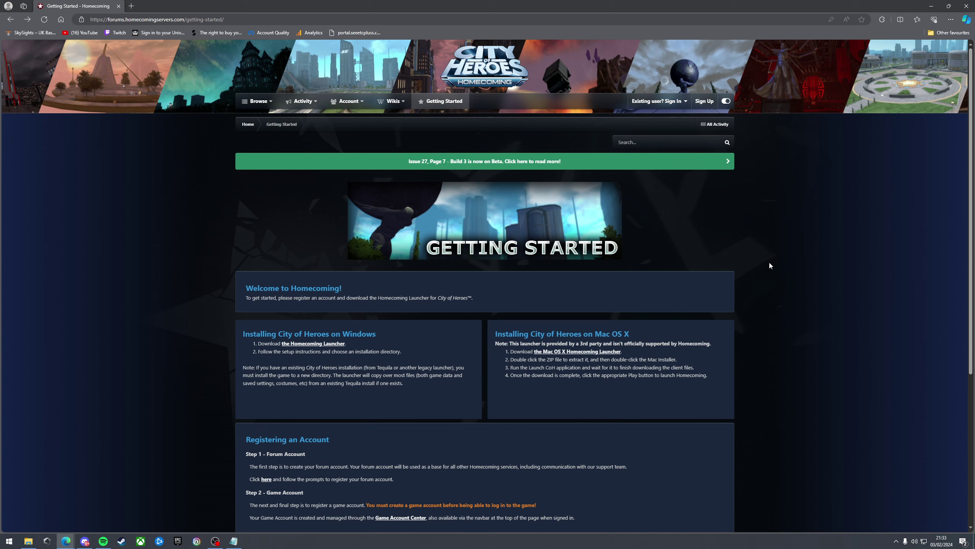
click(312, 344)
- Run the downloaded hcinstall (1) installer from the Downloads folder and dismiss the browser's download list
click(28, 541)
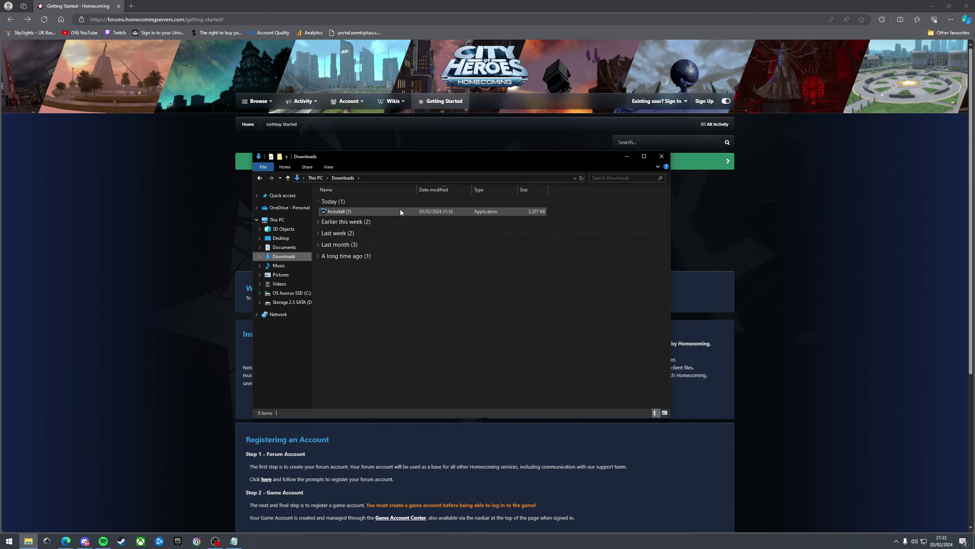
double_click(388, 212)
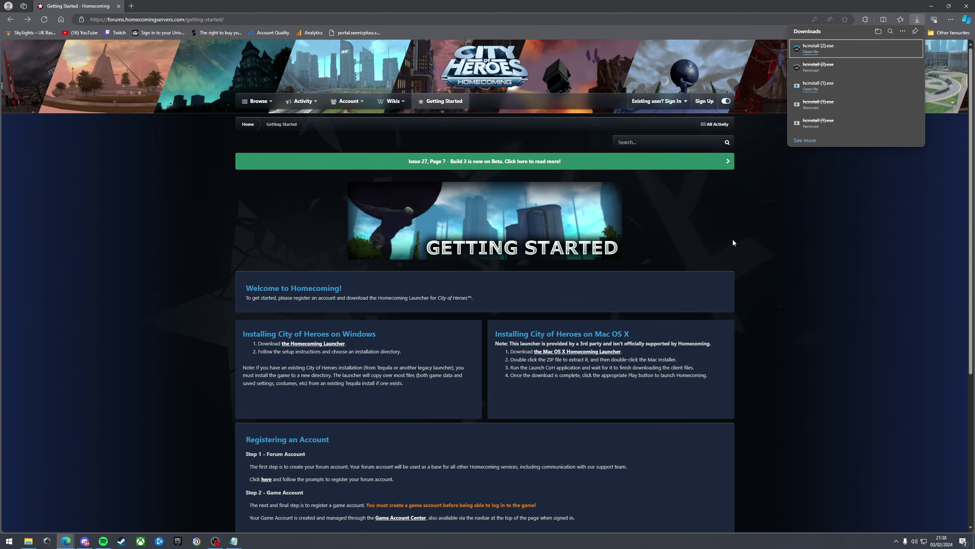
click(254, 389)
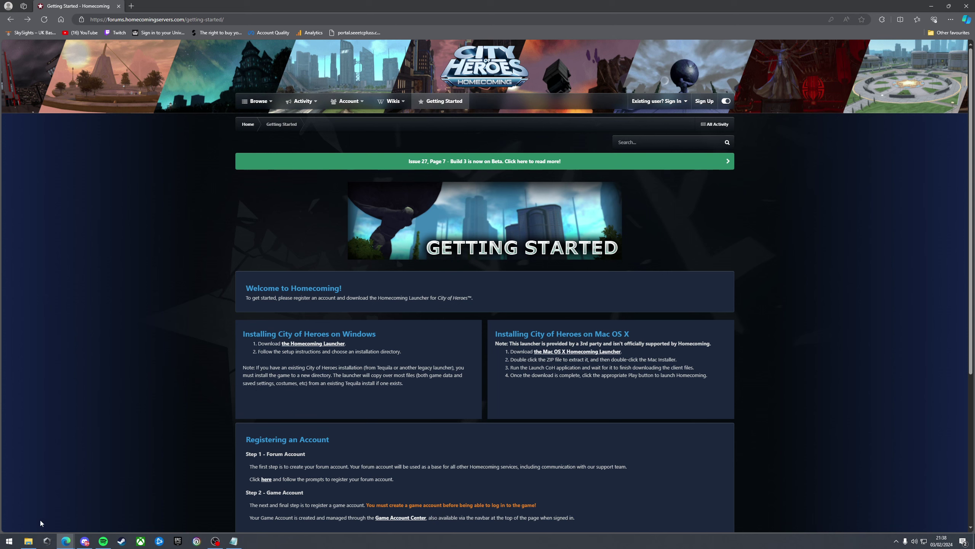
- Start HC Launcher from the Games\Homecoming folder on drive D, reposition its window, and minimise it to return to the Getting Started page
click(29, 541)
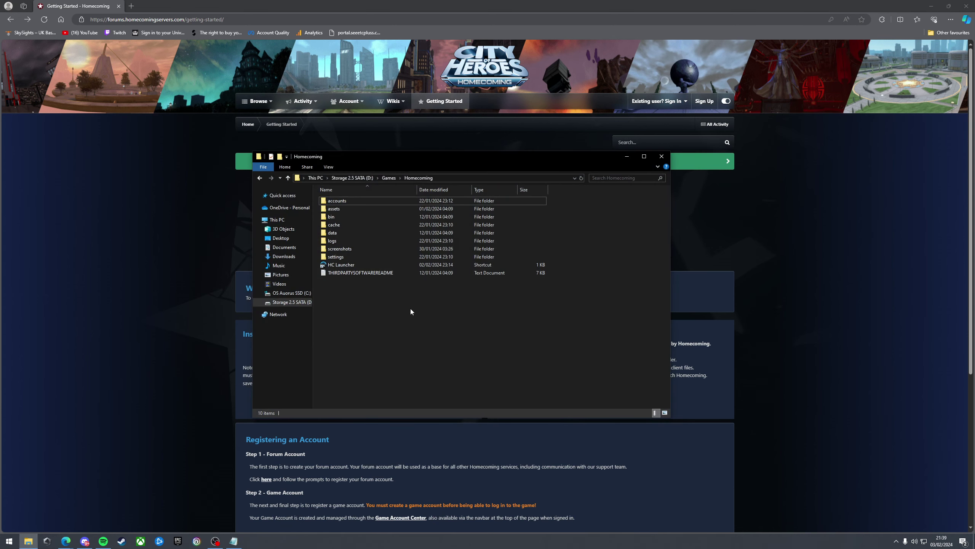
double_click(344, 268)
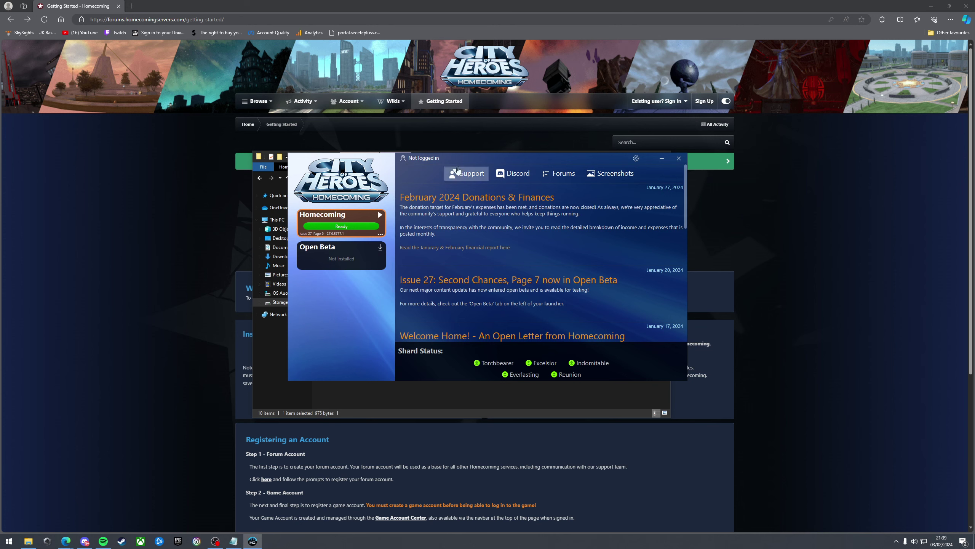
drag(388, 161, 405, 206)
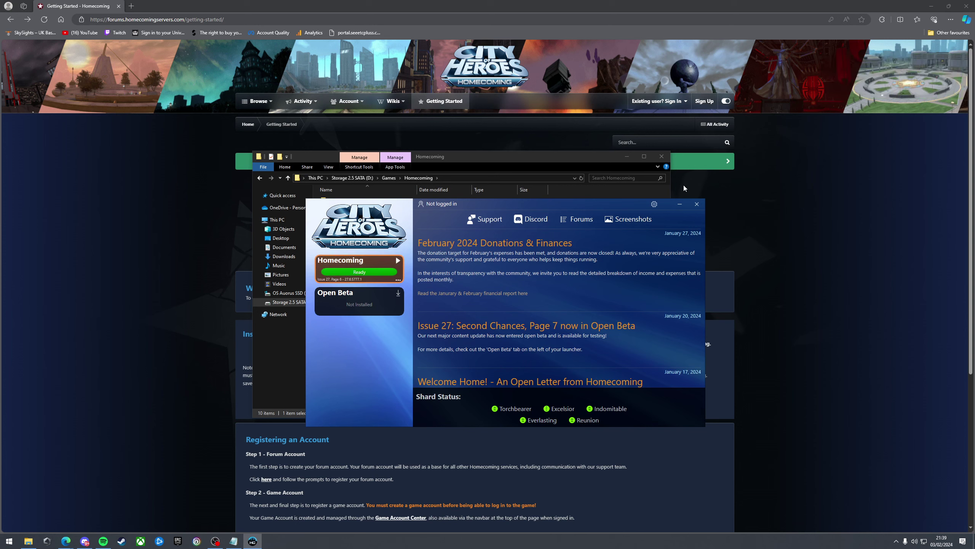
drag(596, 204, 595, 166)
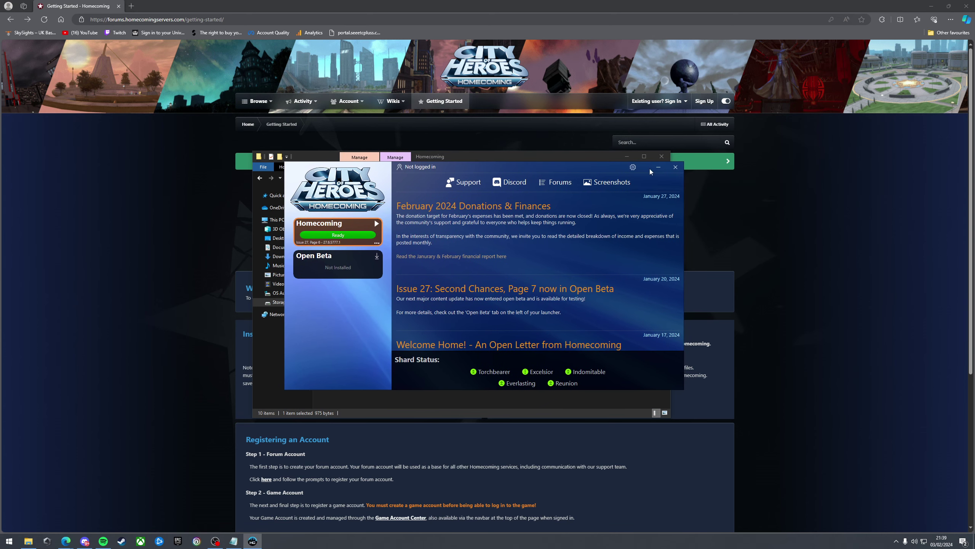
click(656, 167)
click(861, 267)
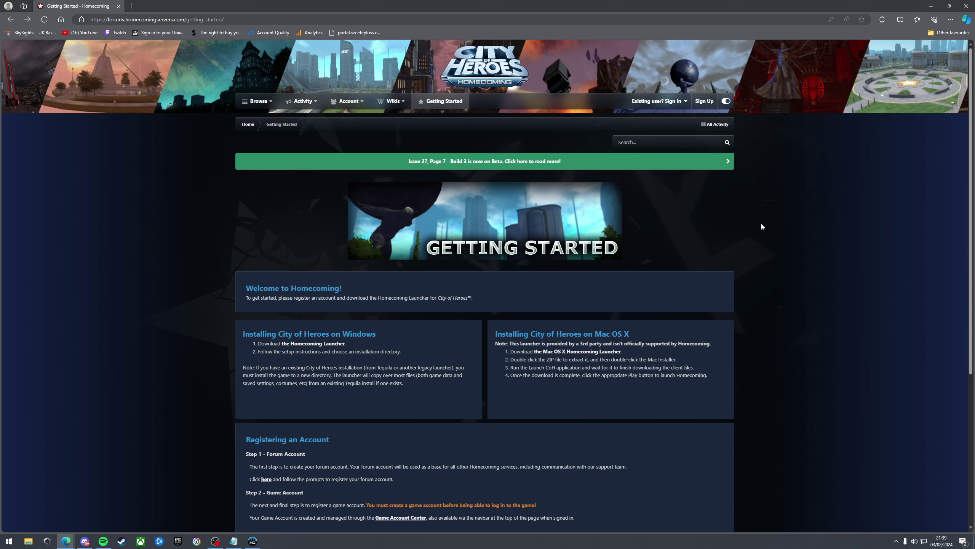
- View the forum account registration page, then return to the Getting Started page and review the Step 2 game account instructions
scroll(811, 234, down, 5)
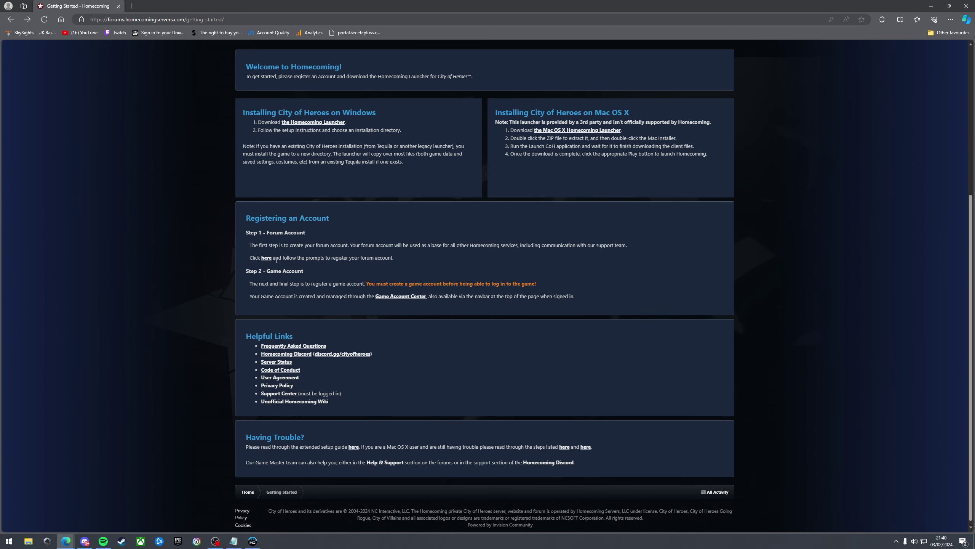
click(266, 258)
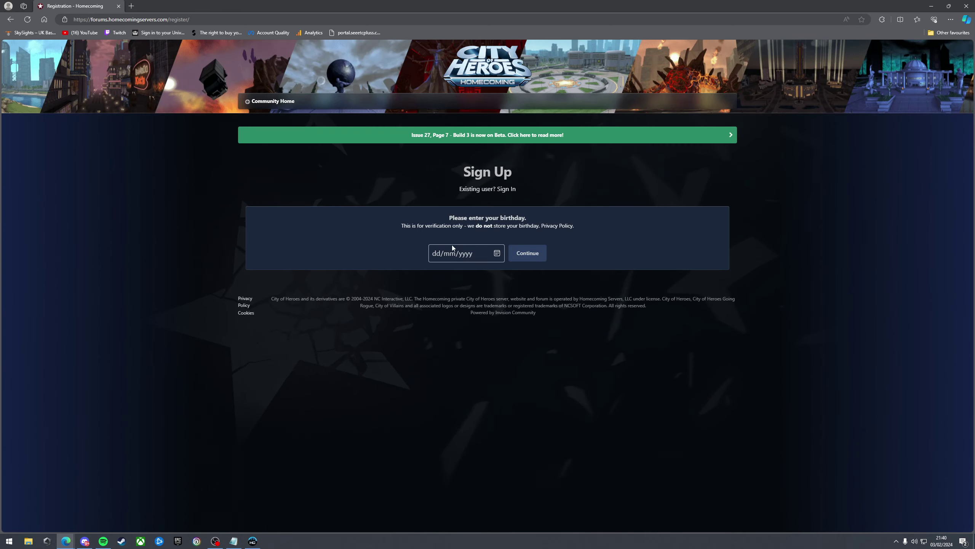
click(10, 19)
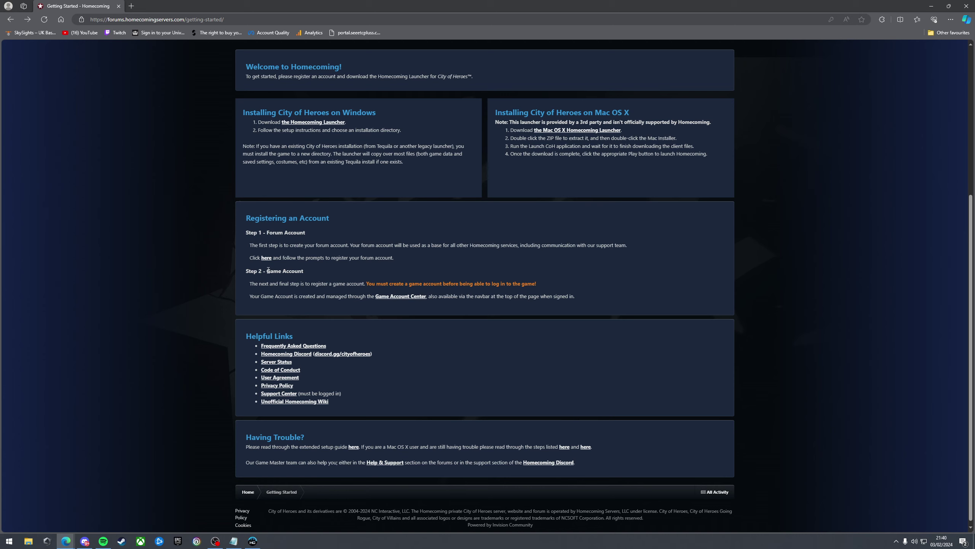
drag(271, 270, 301, 272)
click(330, 282)
click(395, 260)
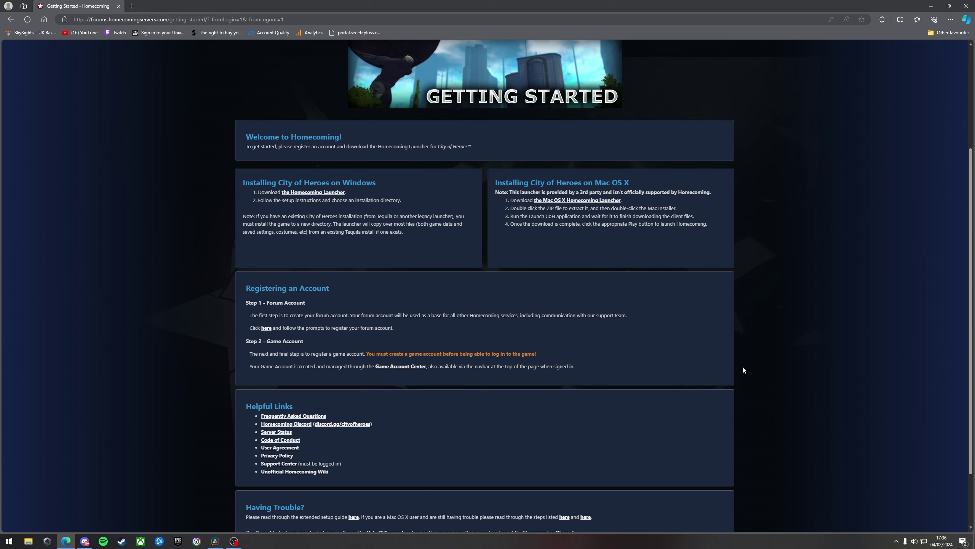
- Sign in to the Homecoming forum with the forum account's login and password
scroll(798, 368, up, 4)
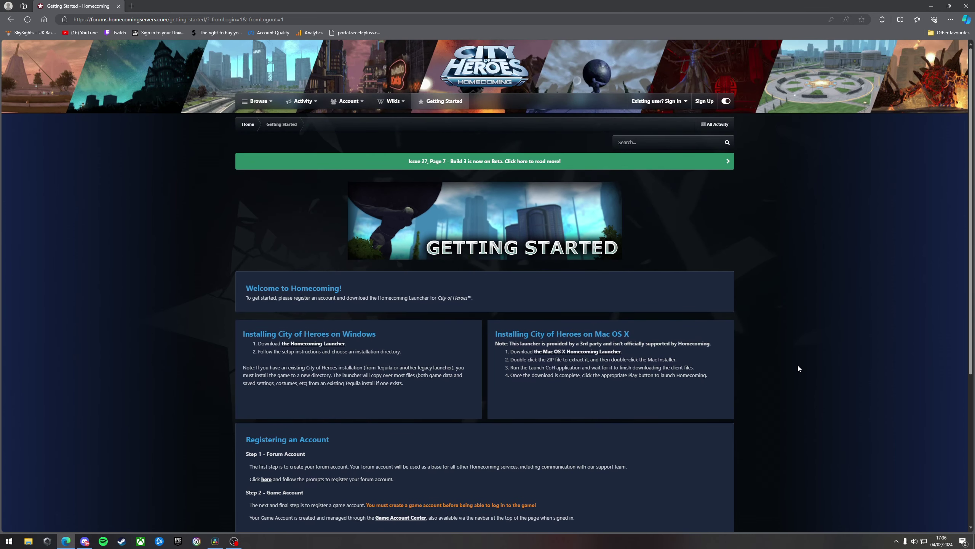
click(686, 102)
click(647, 145)
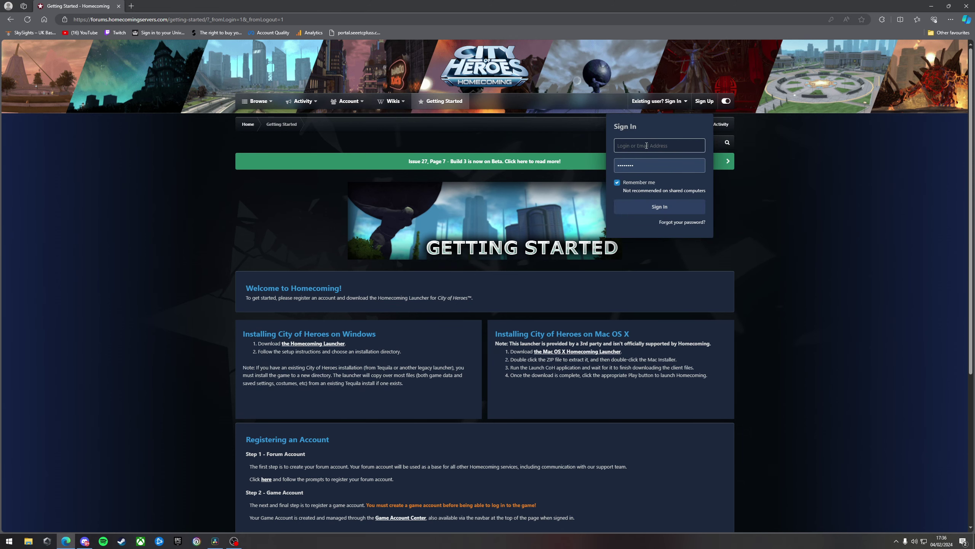
click(653, 169)
key(Return)
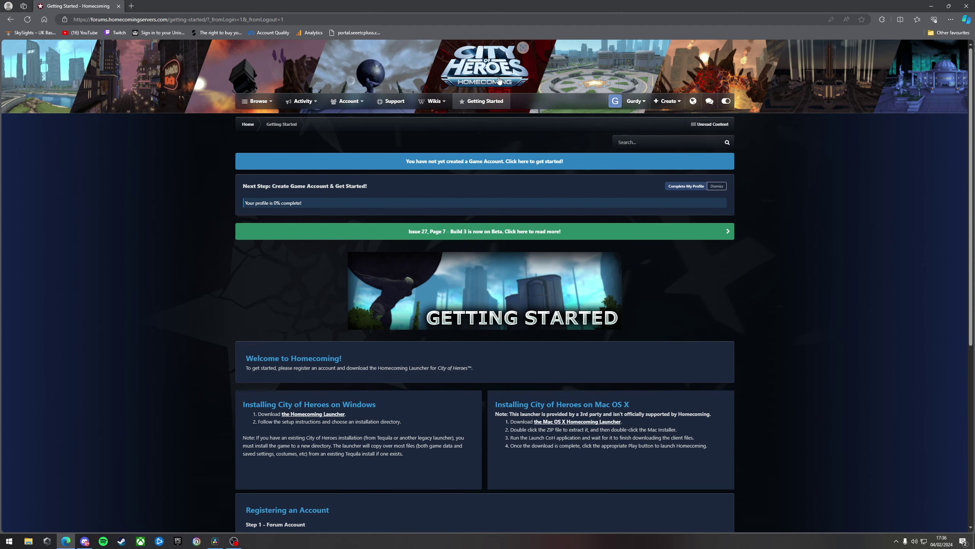
- Open the Game Account Center through the link in the Getting Started page's account registration section
click(489, 106)
scroll(468, 442, down, 8)
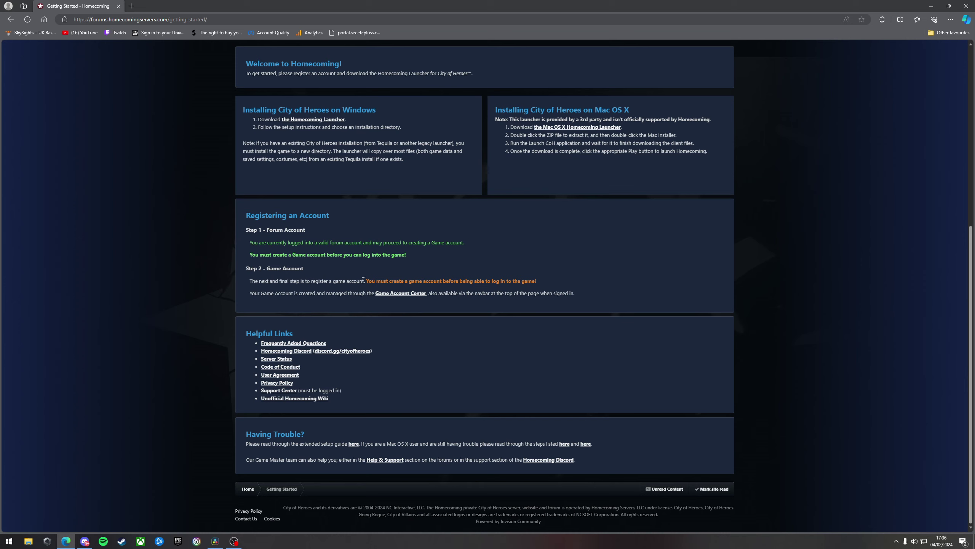
click(393, 294)
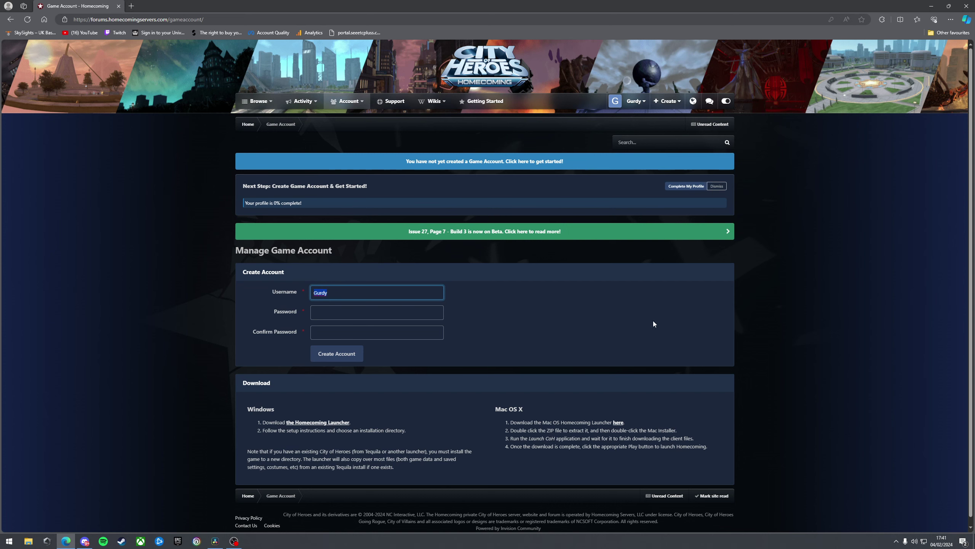
- Create the game account by entering its username, the account password and the matching password confirmation
text(HurdyGurdy)
key(Tab)
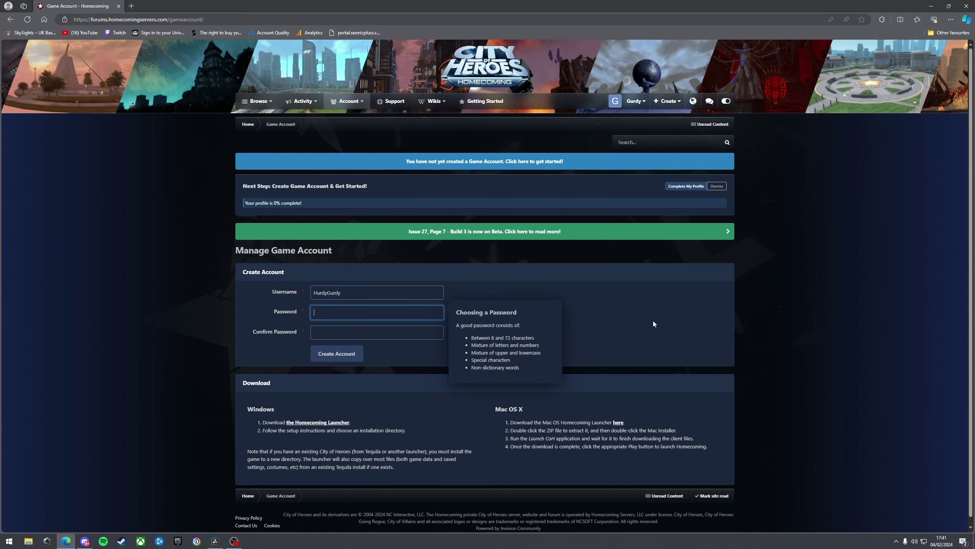
text(***)
key(BackSpace)
text(******)
key(Tab)
text(****)
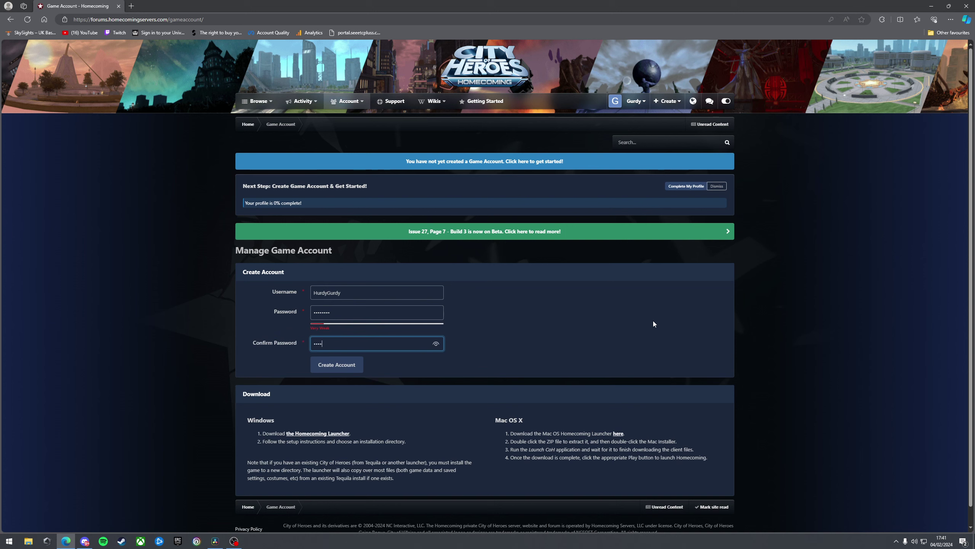
click(341, 367)
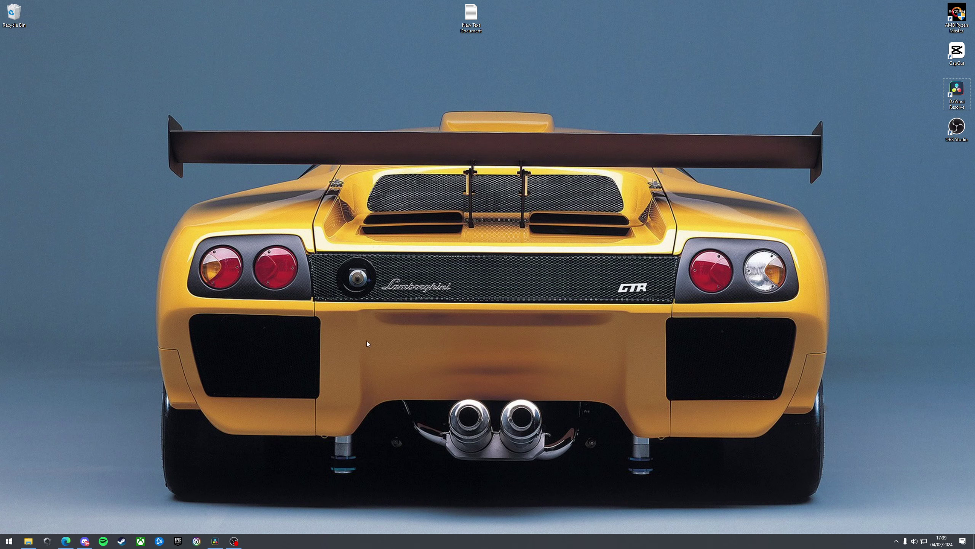
- Open HC Launcher from the Homecoming folder, move its window aside, and launch the Homecoming game
click(28, 541)
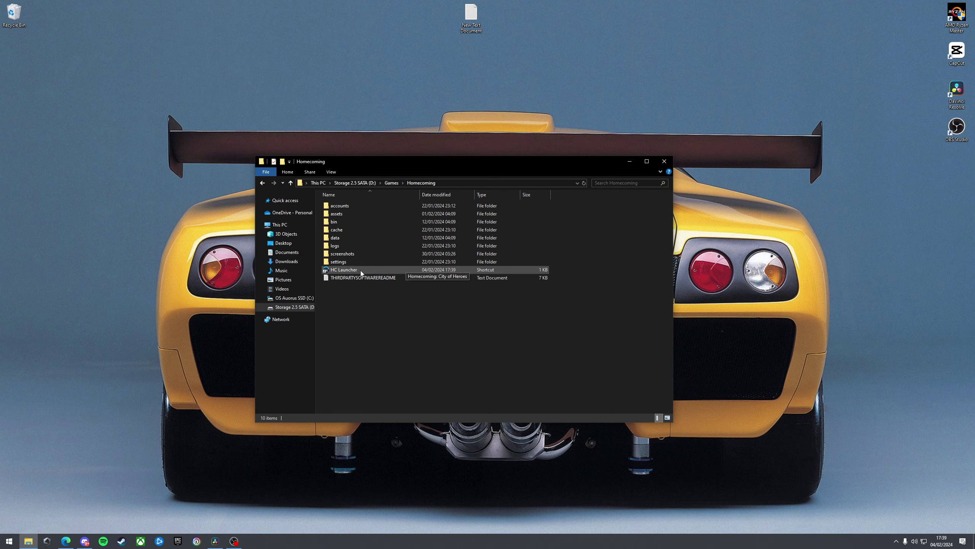
double_click(357, 270)
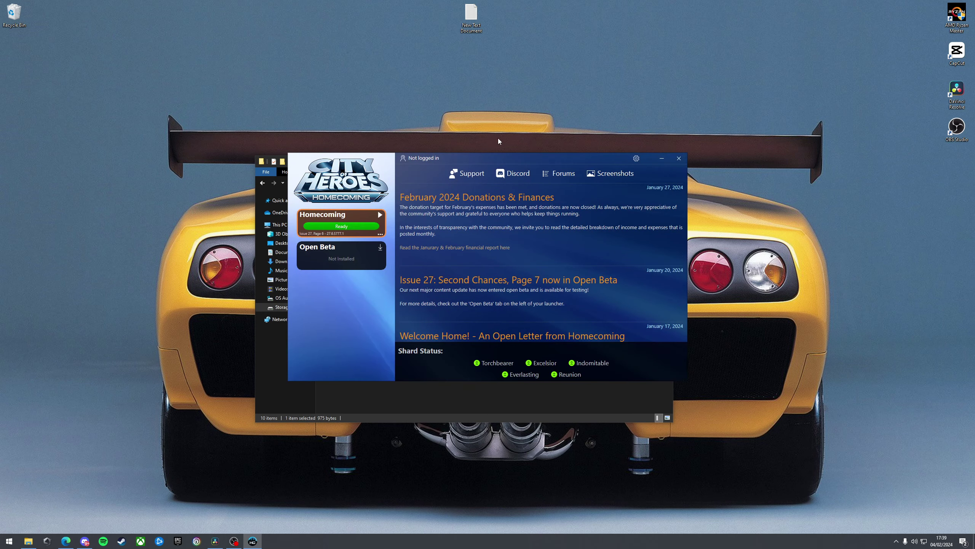
drag(506, 153, 567, 164)
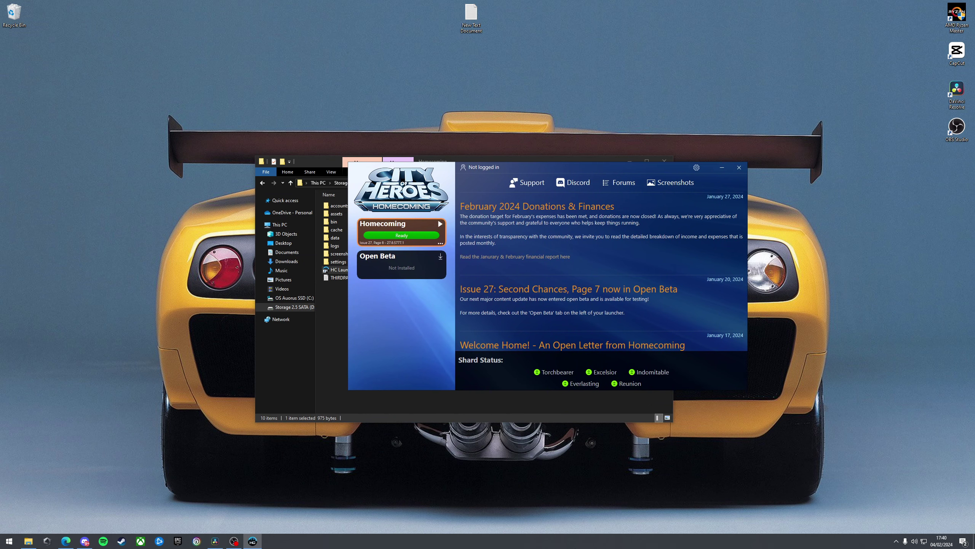
click(379, 232)
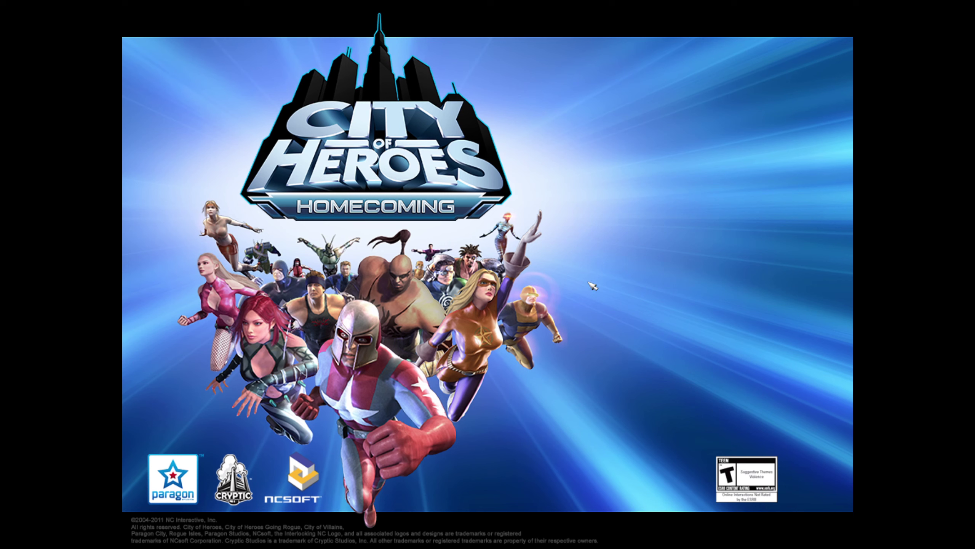
- Log in to the game with the new account name and account password and continue to server selection
text(HurdyG)
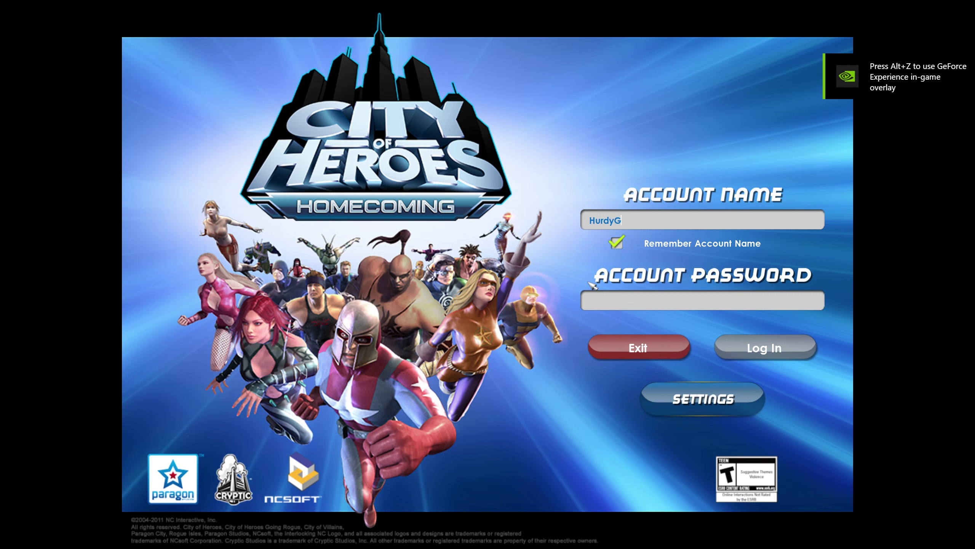
key(BackSpace)
text(Gurdy)
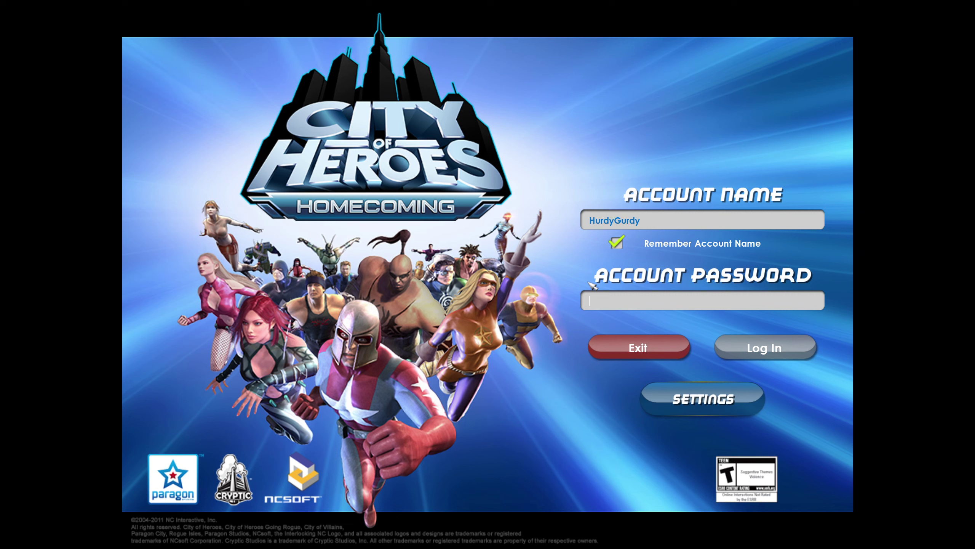
text(***)
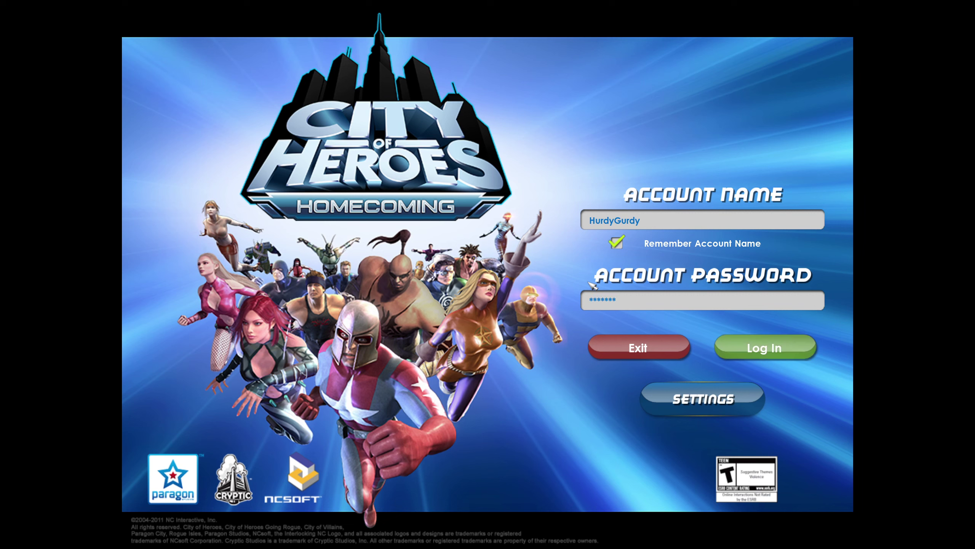
key(Return)
click(800, 434)
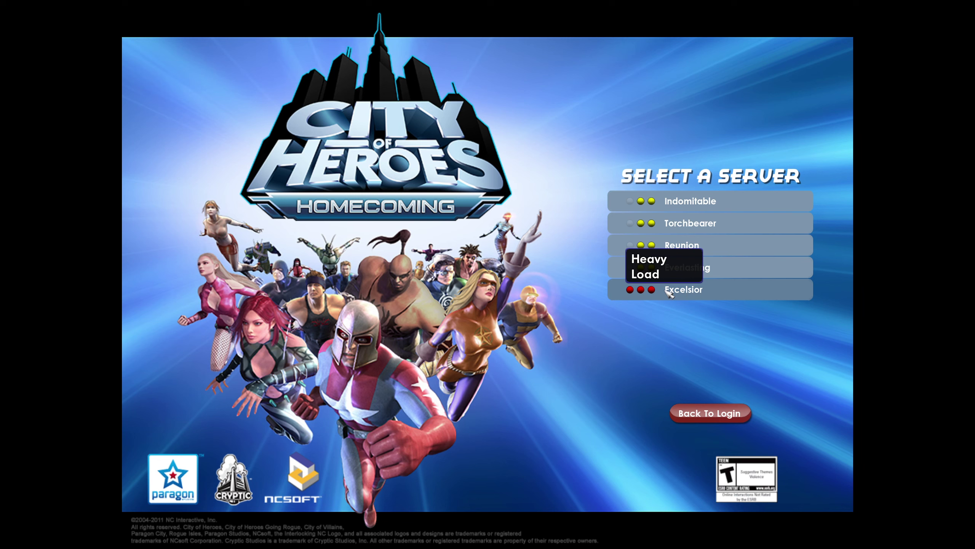
- Join the Excelsior server and start creating a character in the first empty slot
click(668, 293)
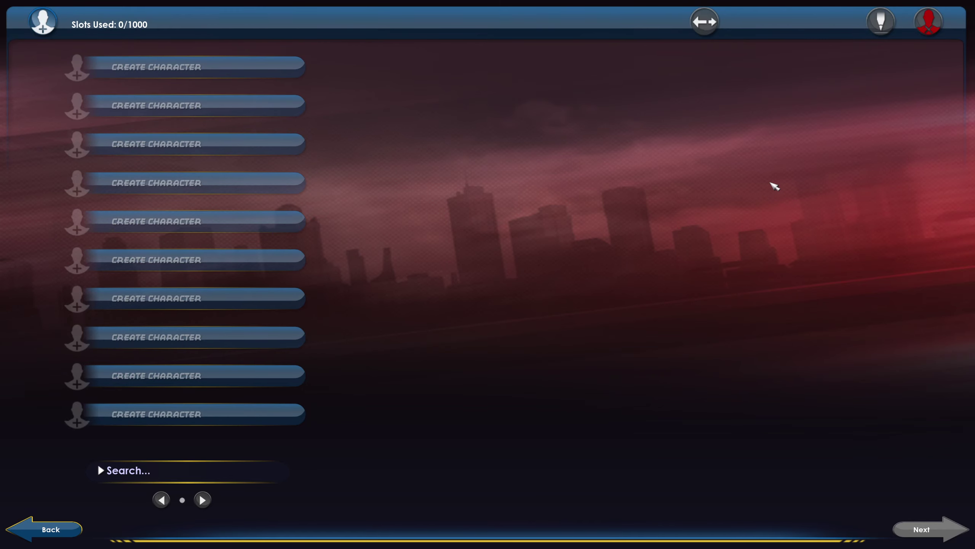
click(192, 67)
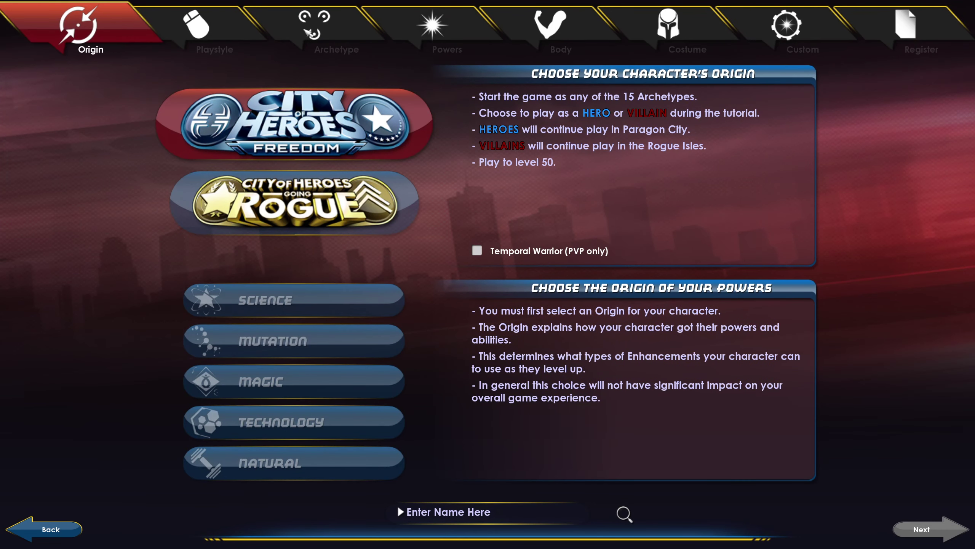
- Try the Mutation power origin for the new character and settle on Magic
click(259, 390)
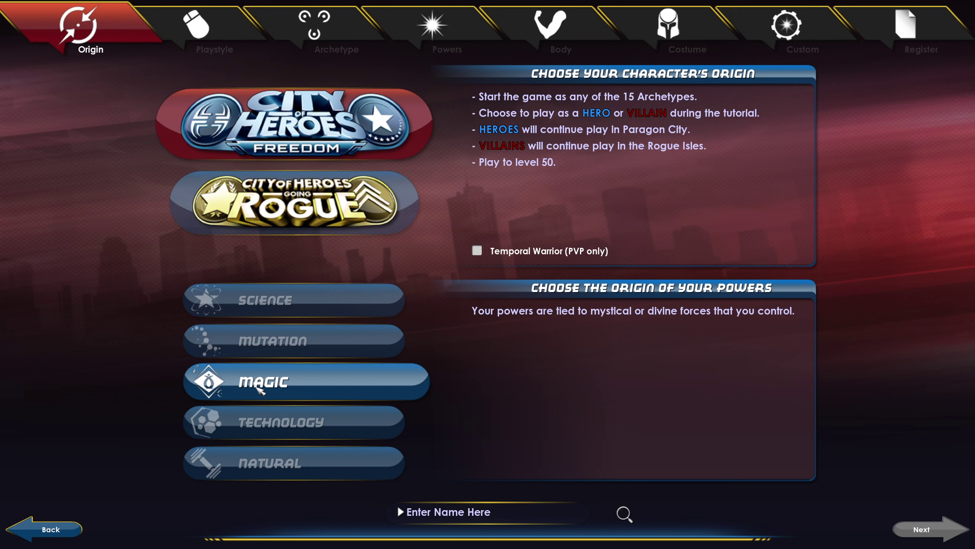
click(261, 340)
click(357, 387)
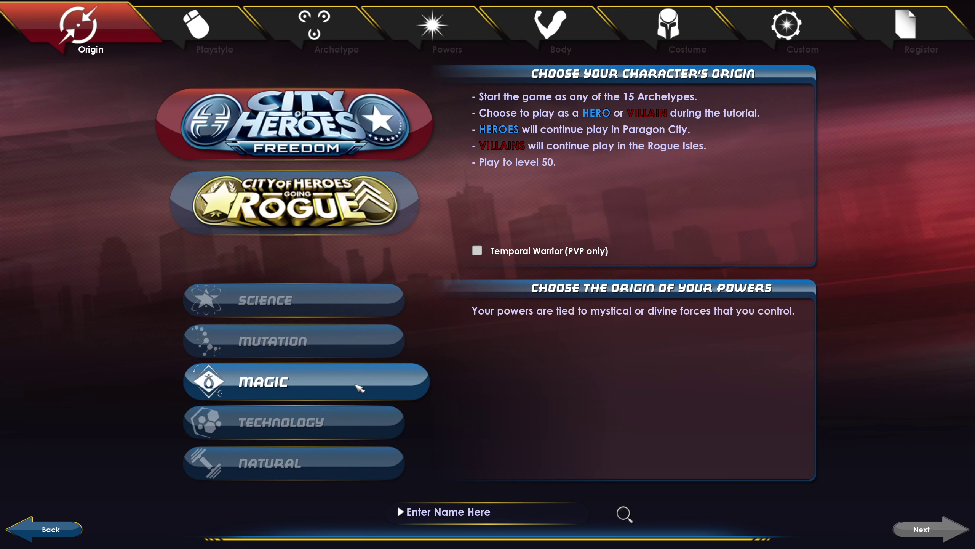